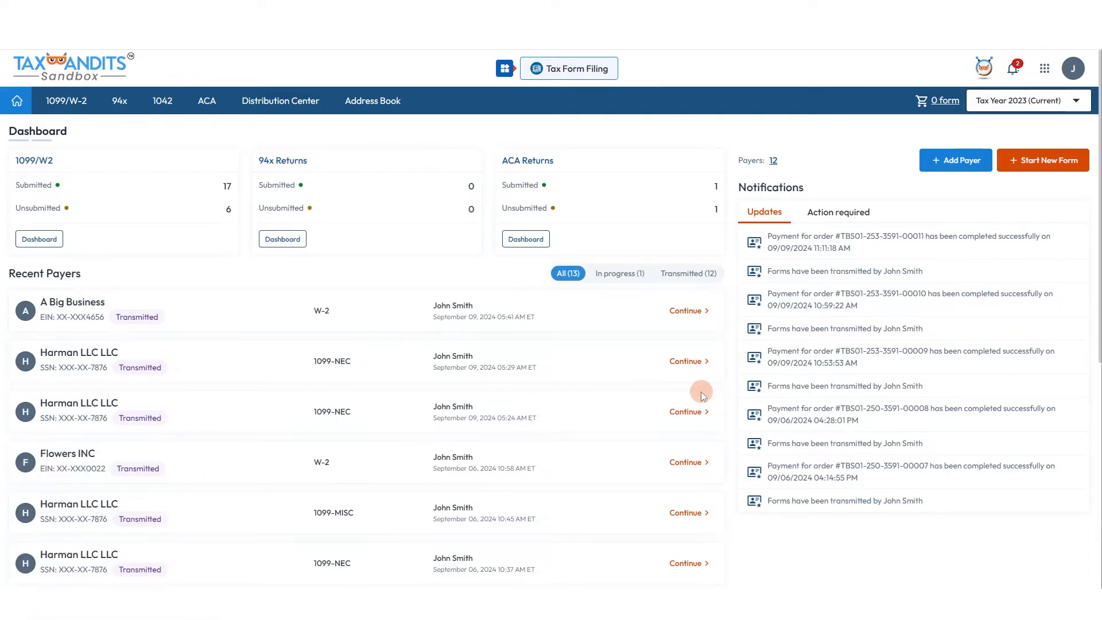
# Begin a new Form 1099-MISC for manual entry from the Dashboard's Start New Form option
pyautogui.click(1033, 161)
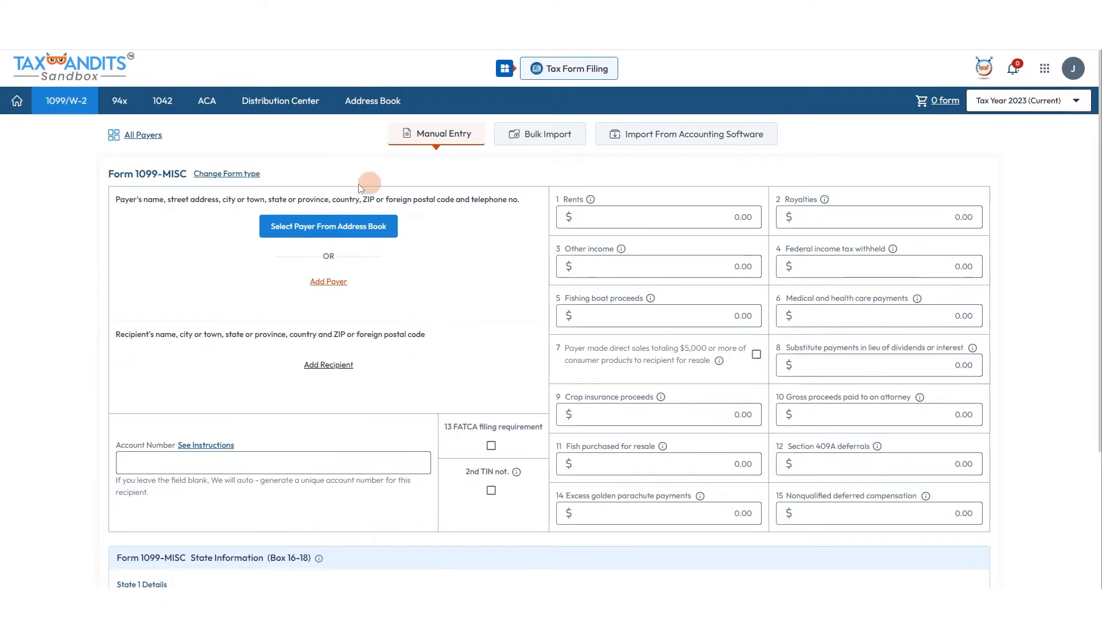
# Pick A Big Business as the payer and the saved recipient from the address book
pyautogui.click(335, 285)
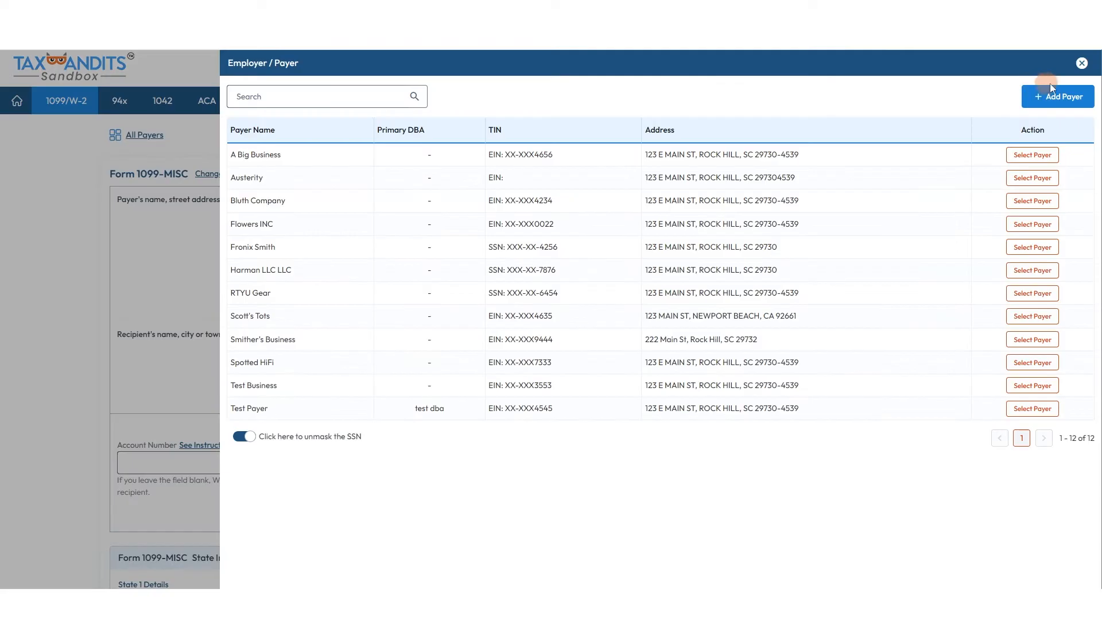
pyautogui.click(1032, 200)
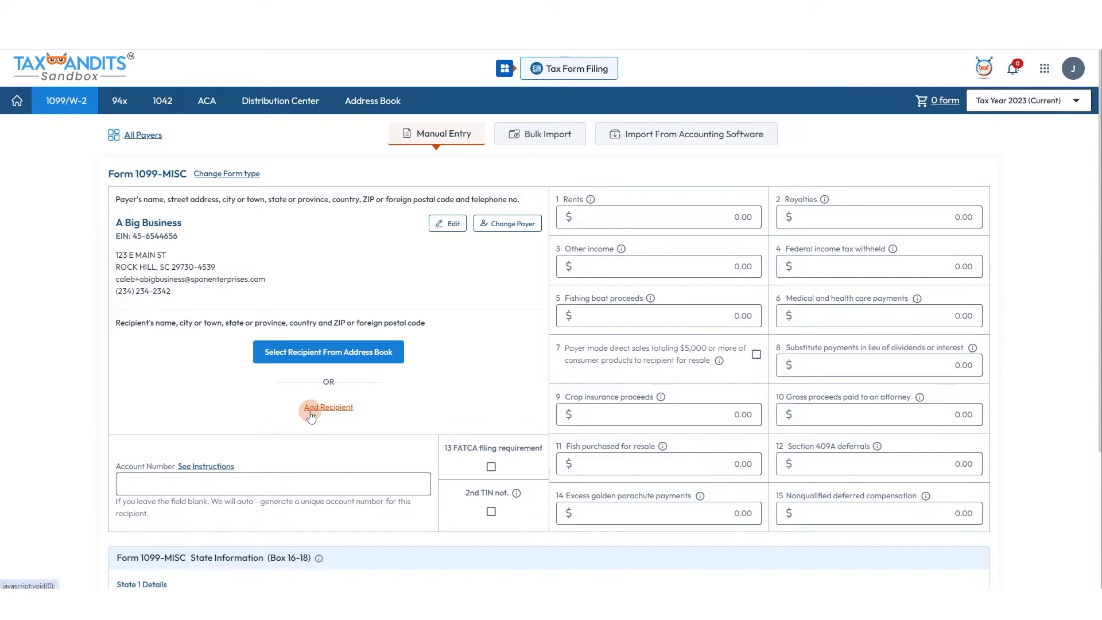
pyautogui.click(333, 342)
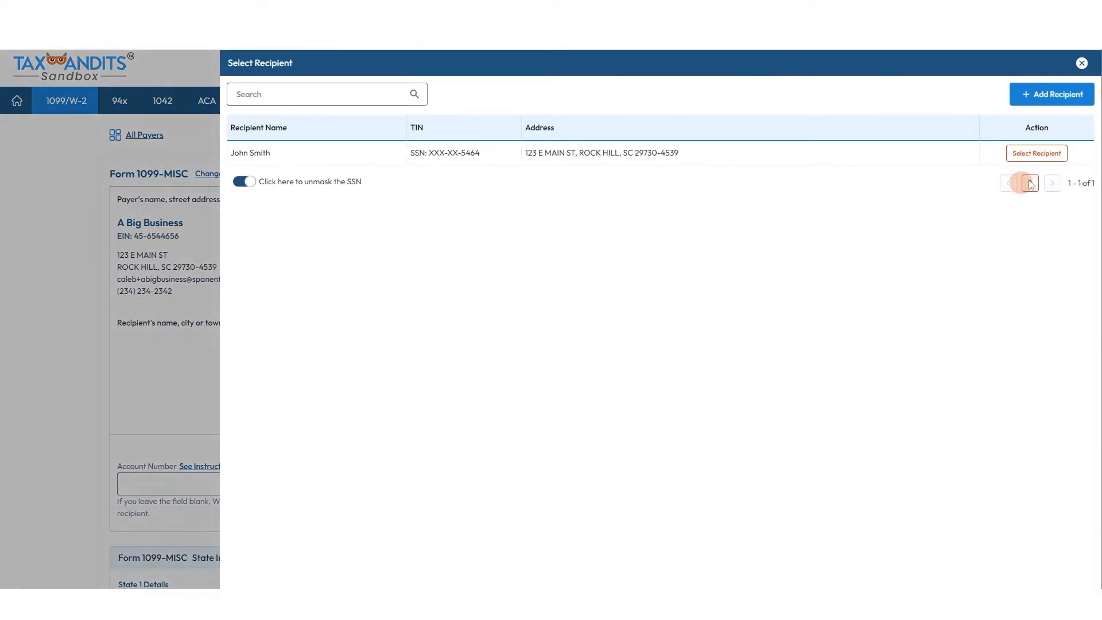
pyautogui.click(1036, 153)
pyautogui.scroll(-1, 545, 301)
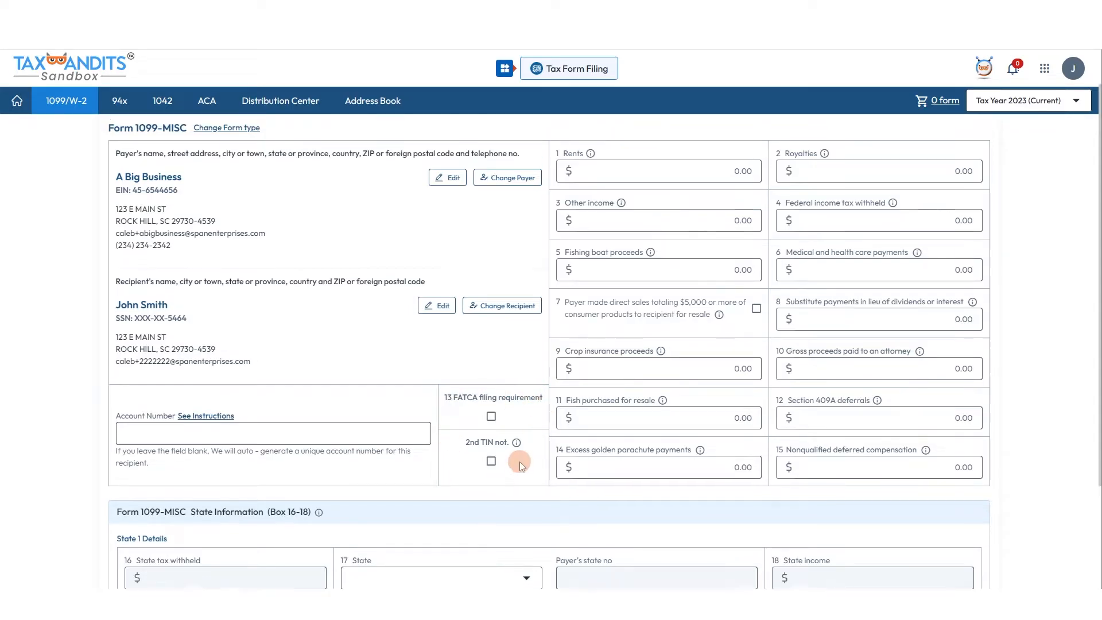
pyautogui.scroll(1, 519, 462)
# Enter 1,500.00 in box 1 Rents
pyautogui.click(719, 217)
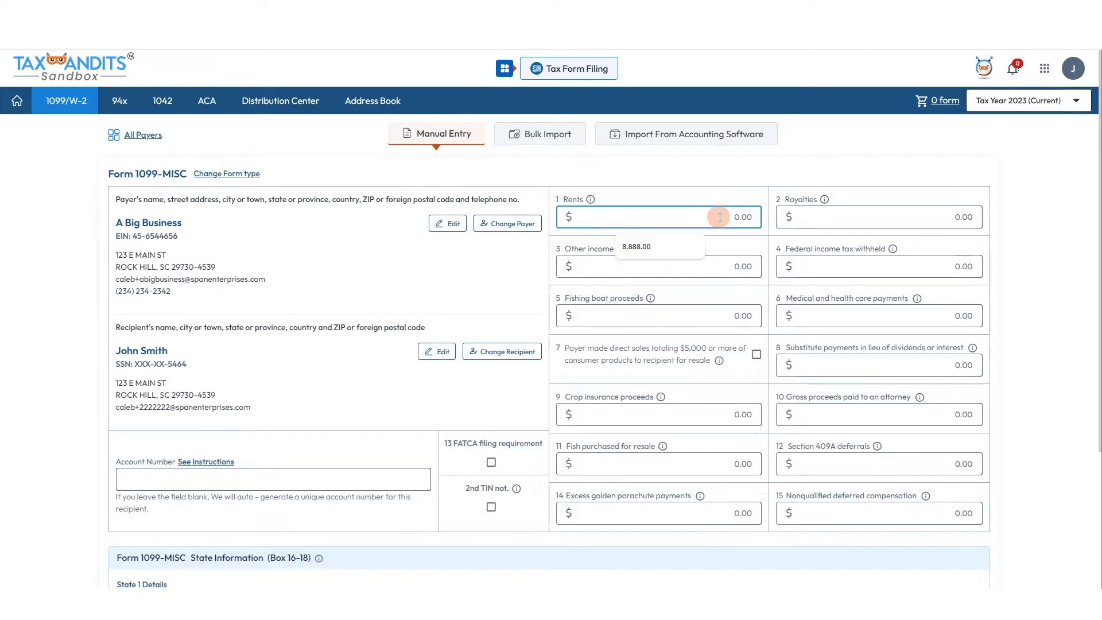
pyautogui.write('1500')
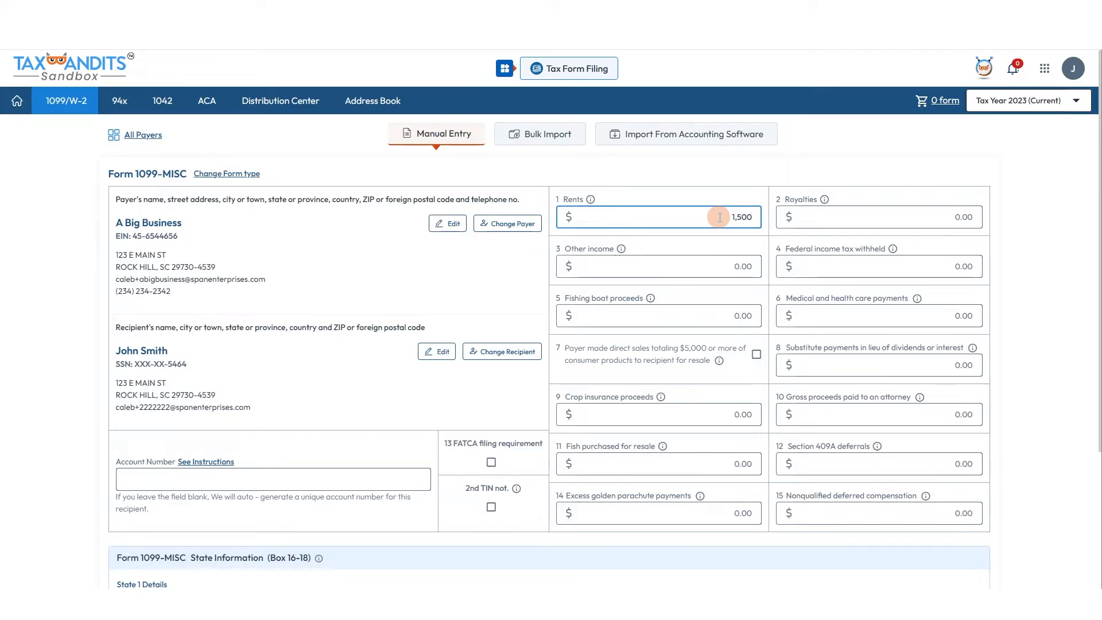
pyautogui.click(1032, 241)
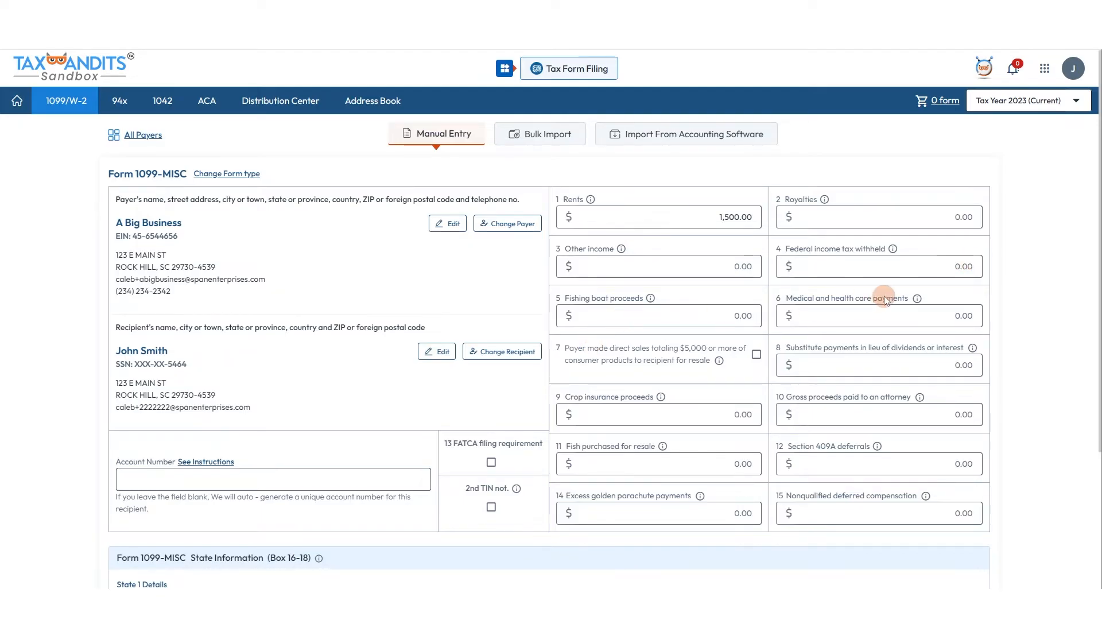
# Set South Carolina state details: 100.00 state tax withheld and 1,500.00 state income
pyautogui.scroll(-1, 942, 311)
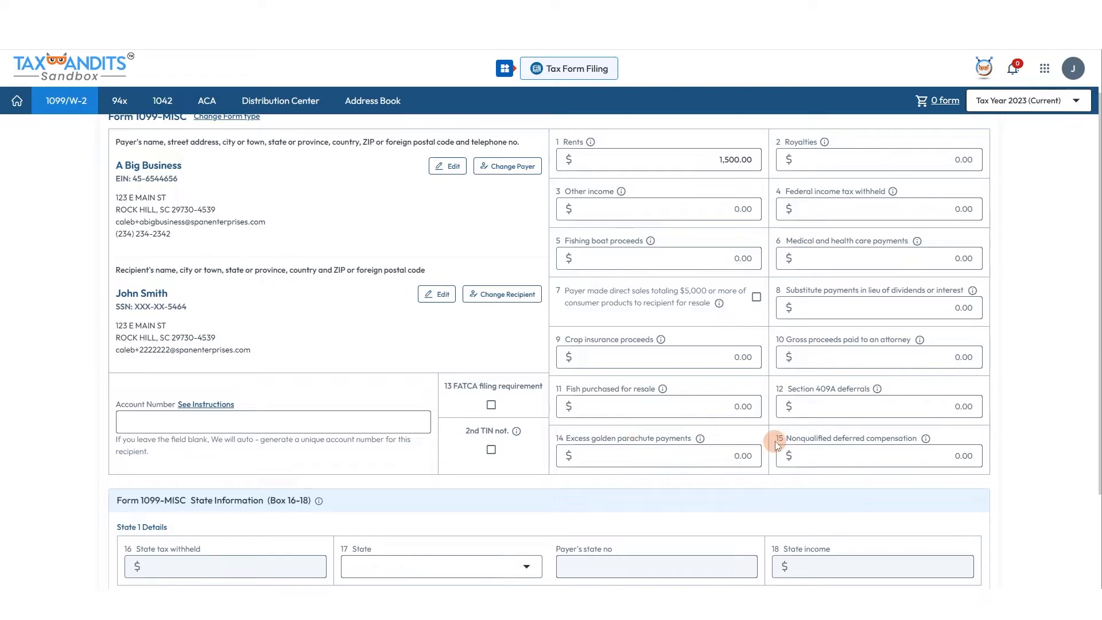
pyautogui.scroll(-3, 775, 441)
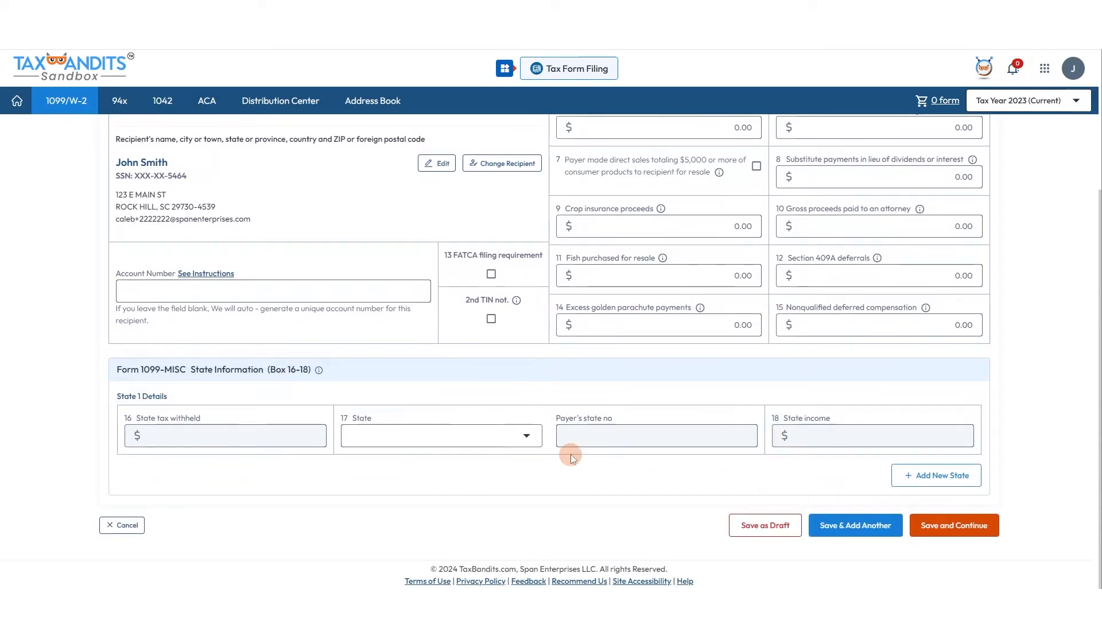
pyautogui.click(526, 435)
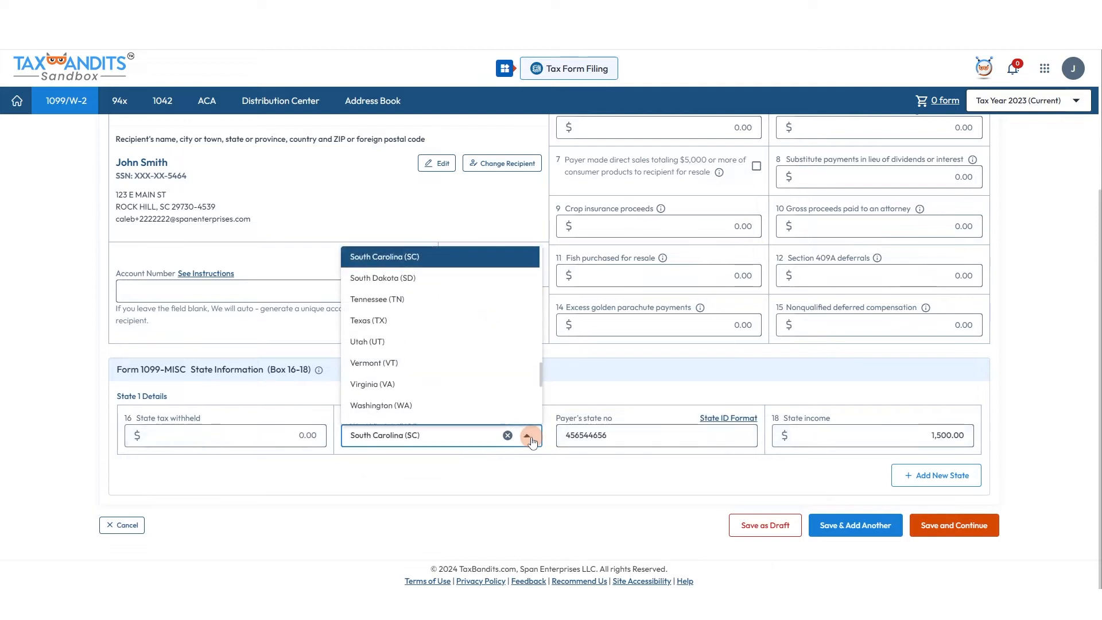
pyautogui.click(277, 435)
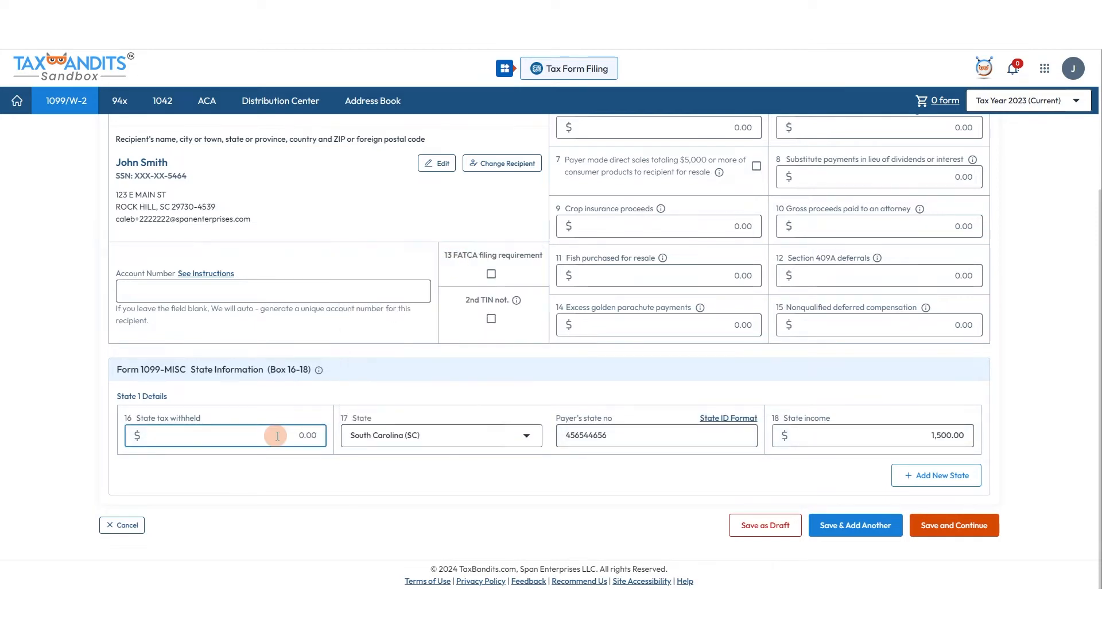
pyautogui.write('100')
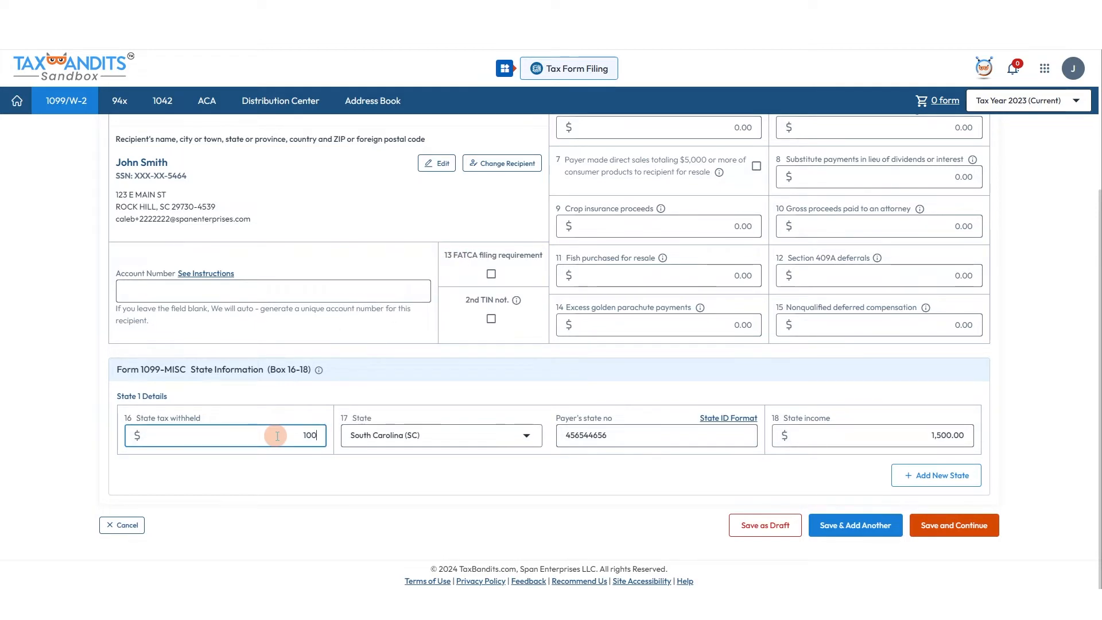
pyautogui.click(362, 425)
pyautogui.click(591, 463)
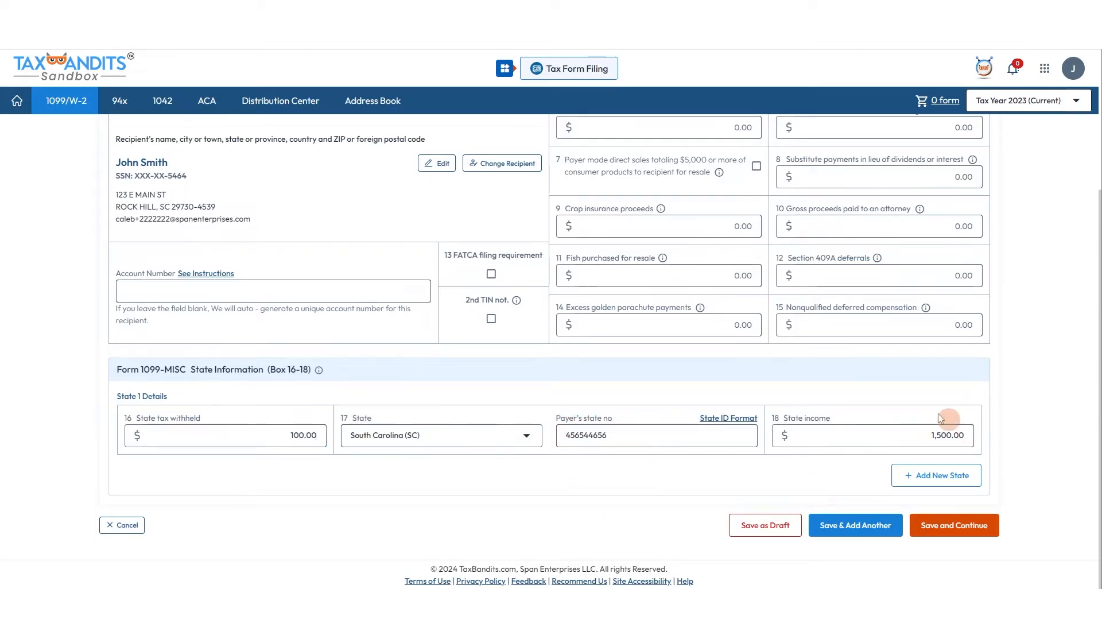
pyautogui.scroll(3, 989, 432)
pyautogui.scroll(-1, 1026, 319)
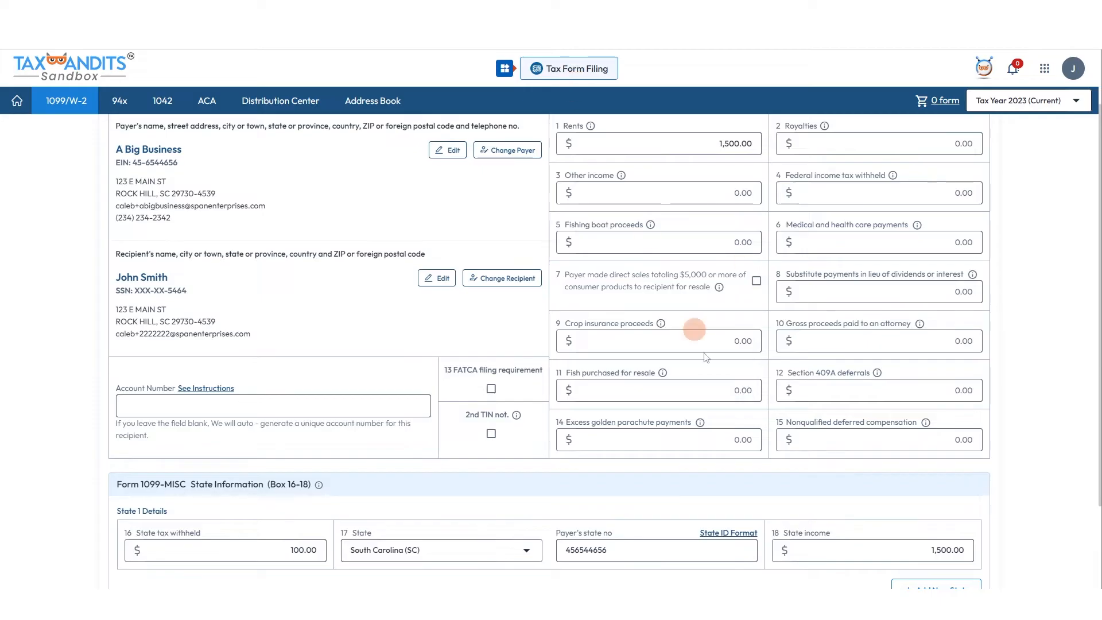
pyautogui.scroll(-2, 969, 420)
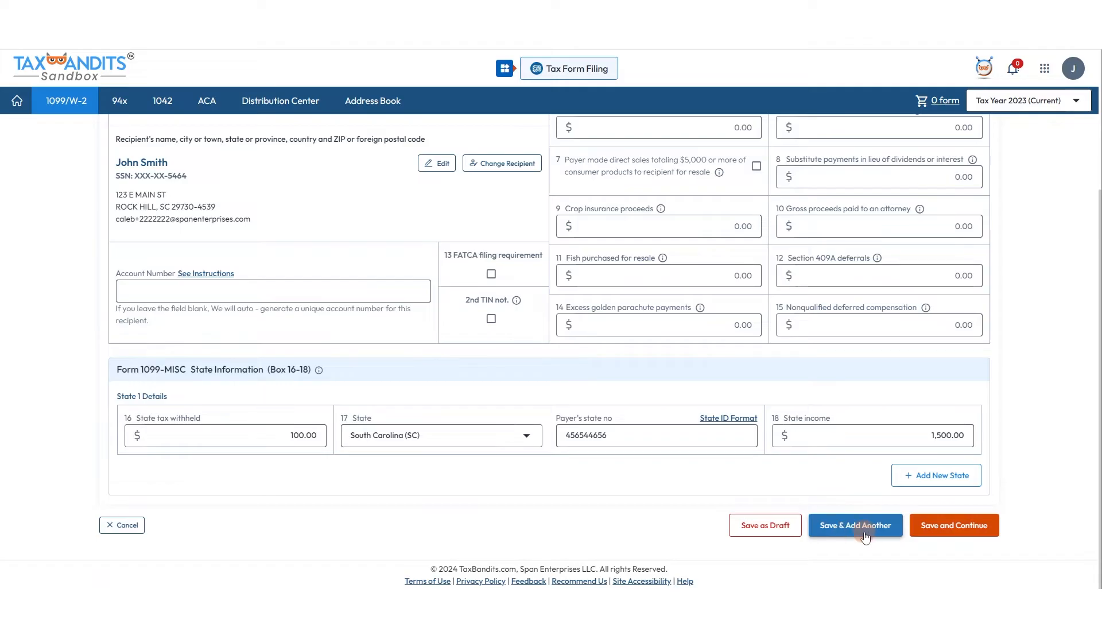
# Save the 1099-MISC and glance at the export options without exporting
pyautogui.click(940, 528)
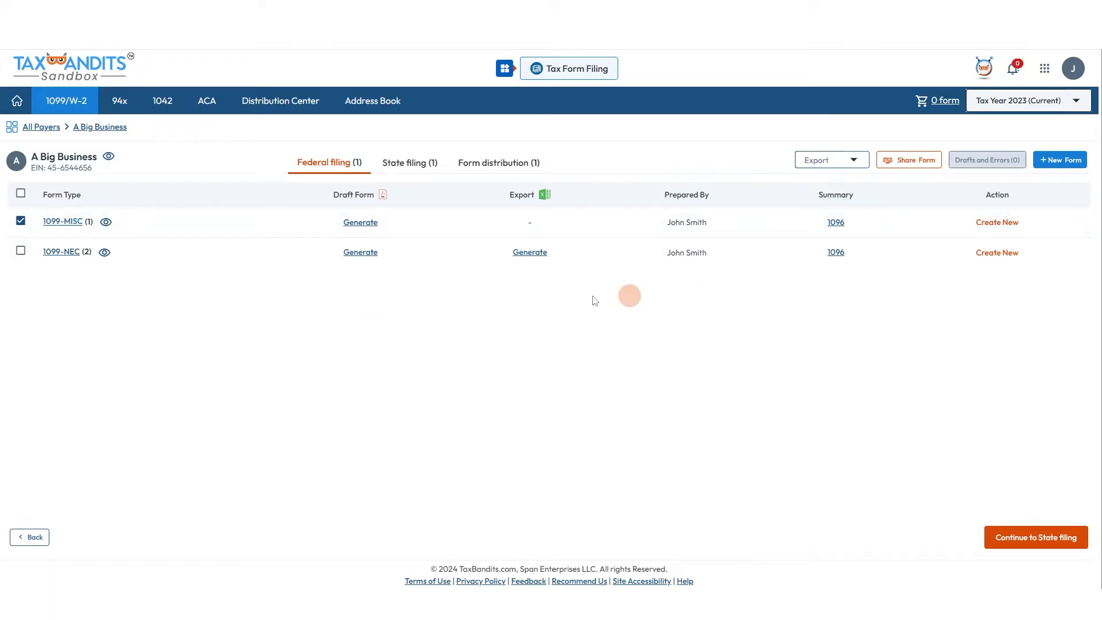
pyautogui.click(837, 158)
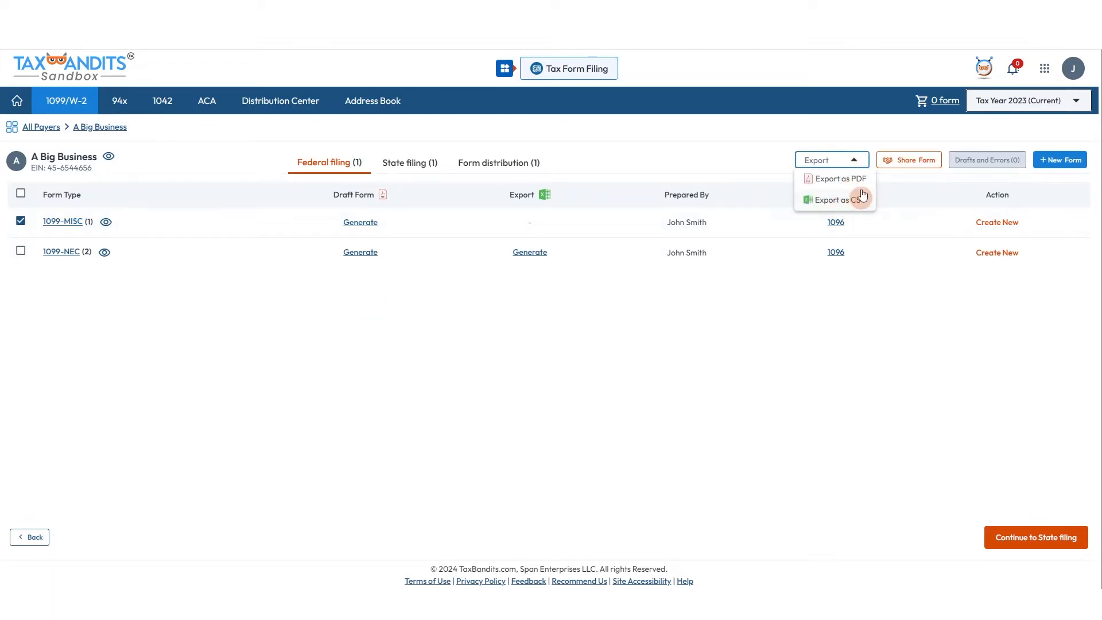
pyautogui.click(849, 159)
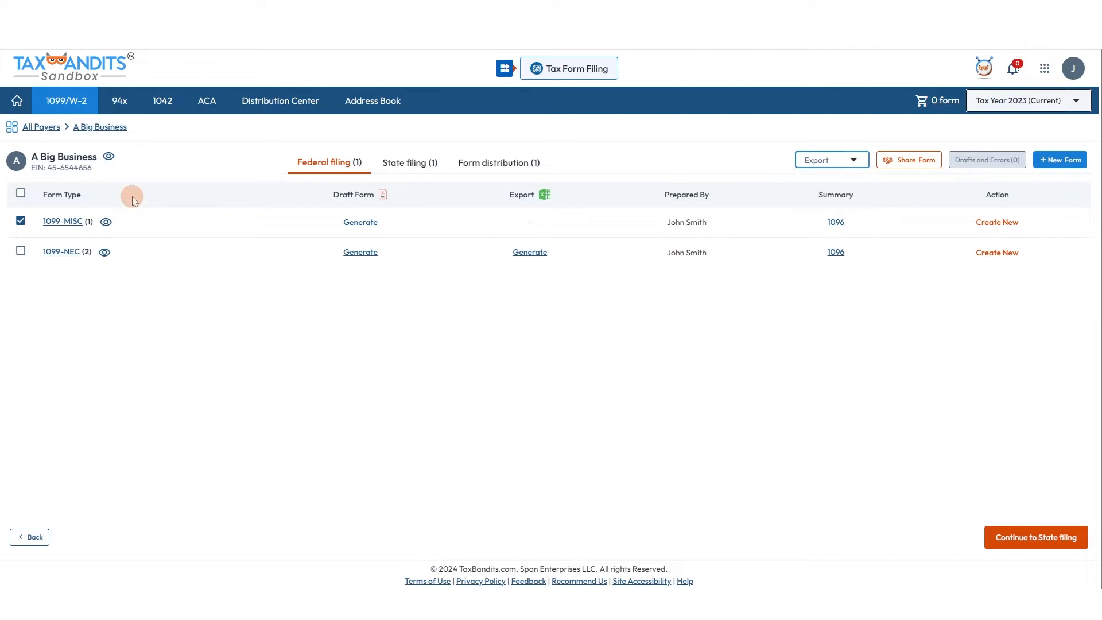
# Review the 1099-MISC recipient list, then dismiss the BanditConnect introduction
pyautogui.click(106, 223)
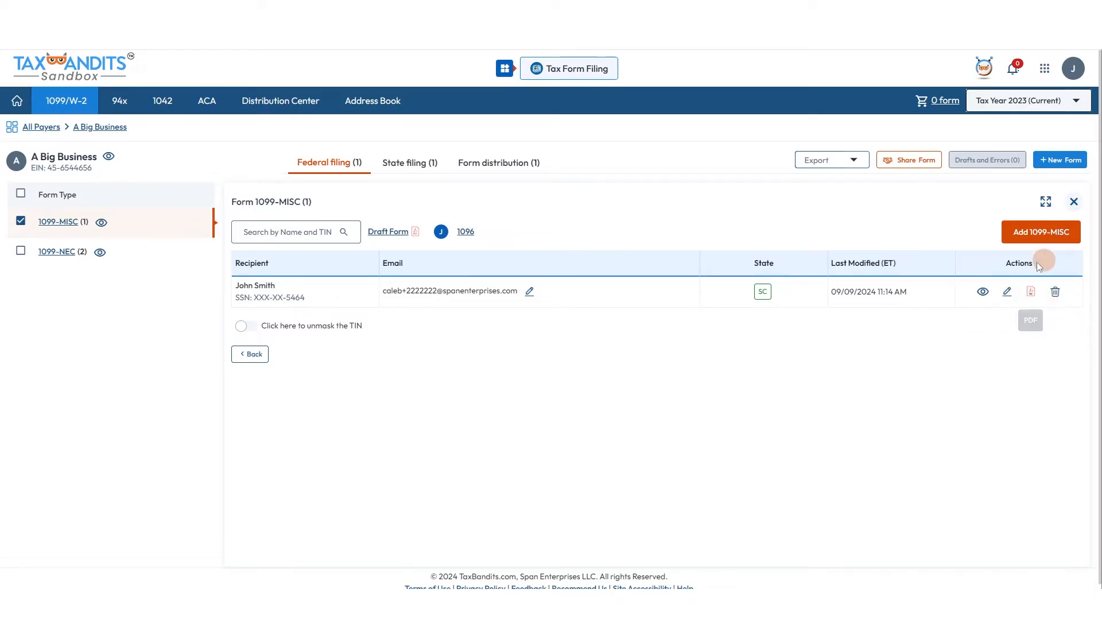
pyautogui.click(1071, 200)
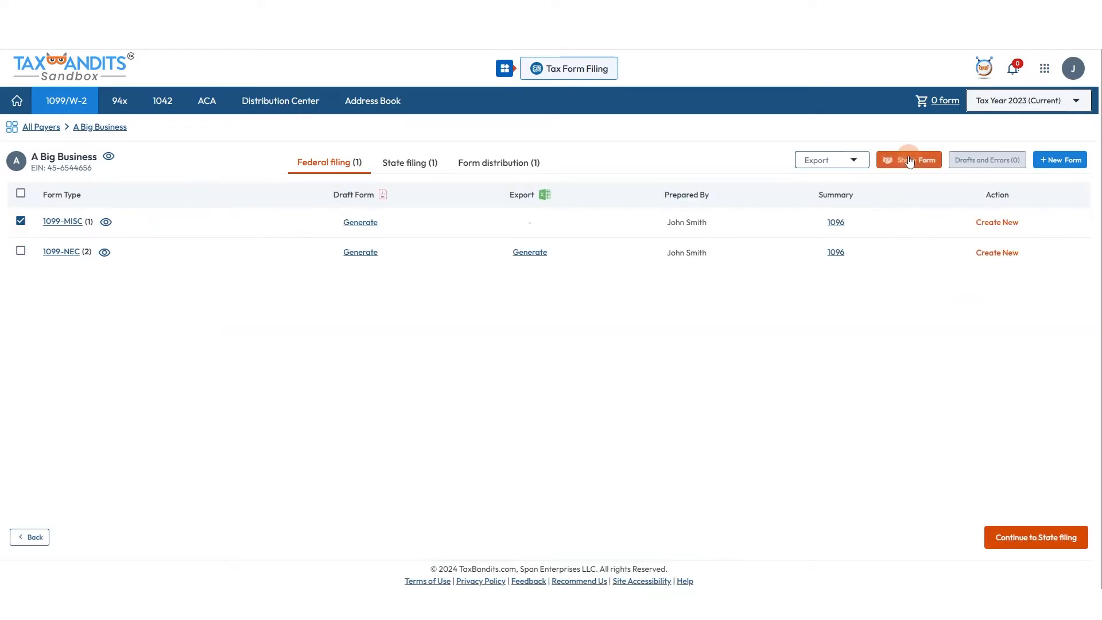
pyautogui.click(908, 160)
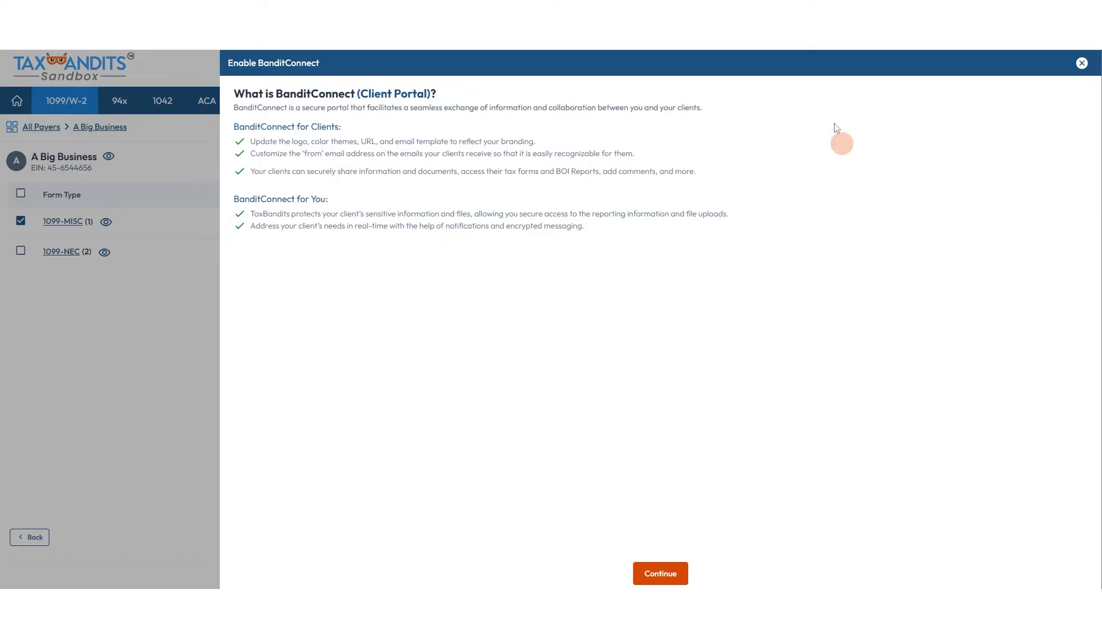
pyautogui.click(1082, 63)
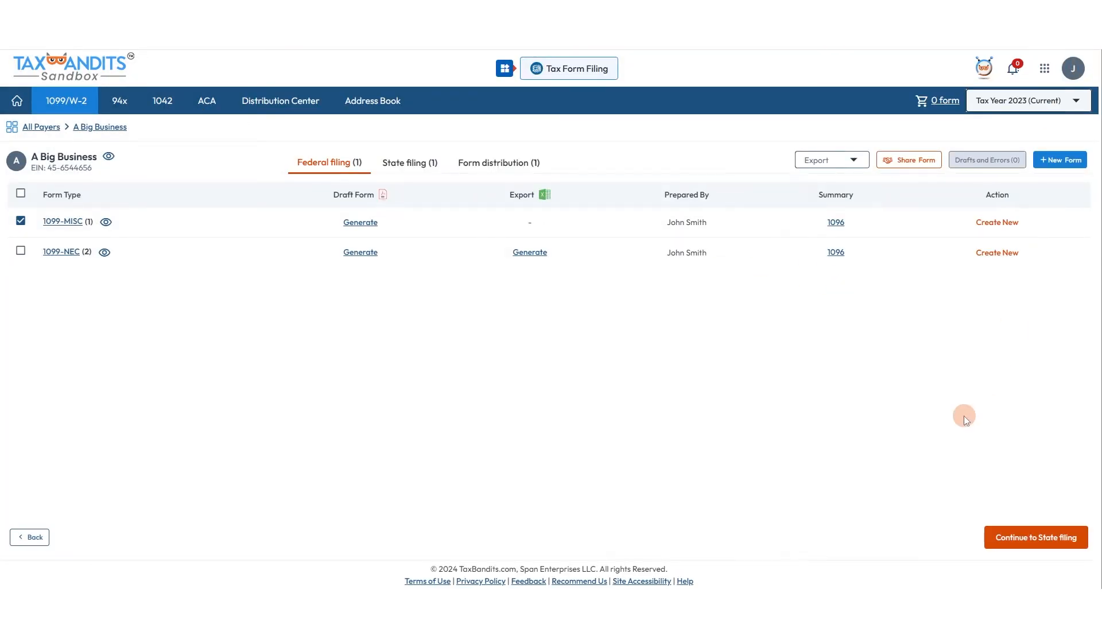
# Review the South Carolina state filing and continue to form distribution
pyautogui.click(1015, 540)
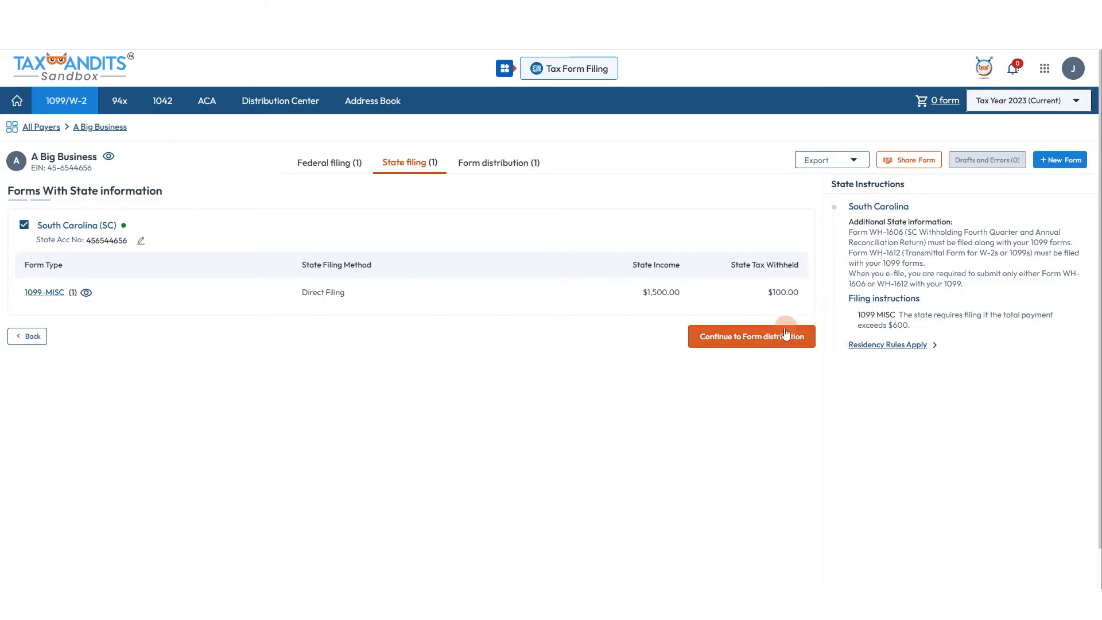
pyautogui.click(757, 338)
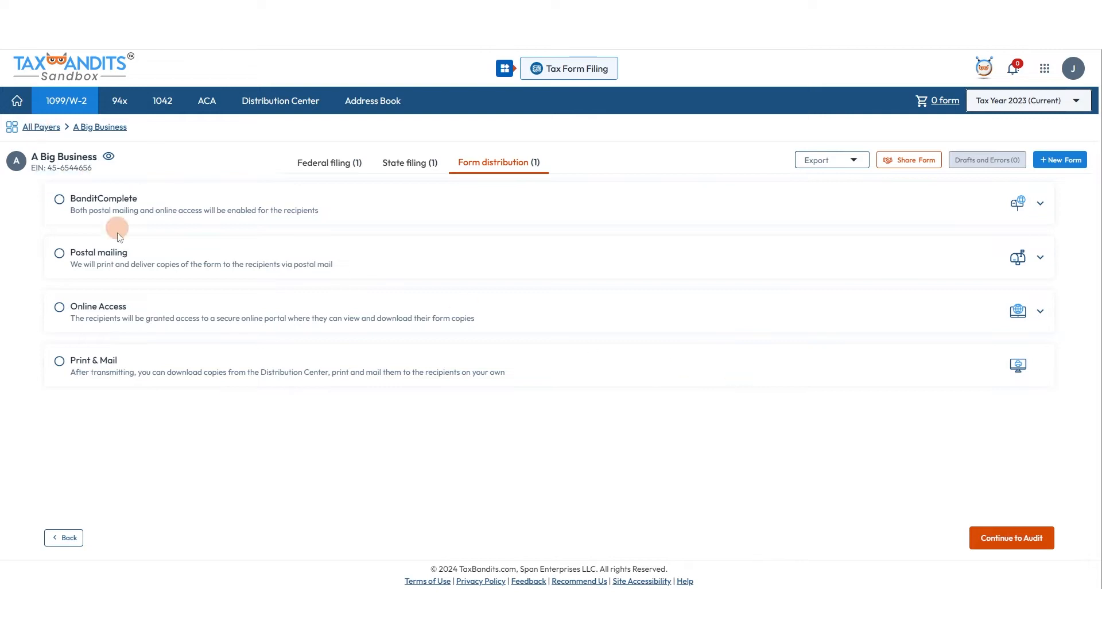
# After comparing options, choose BanditComplete (online access plus postal mail, 2 copies) and continue to audit
pyautogui.click(62, 198)
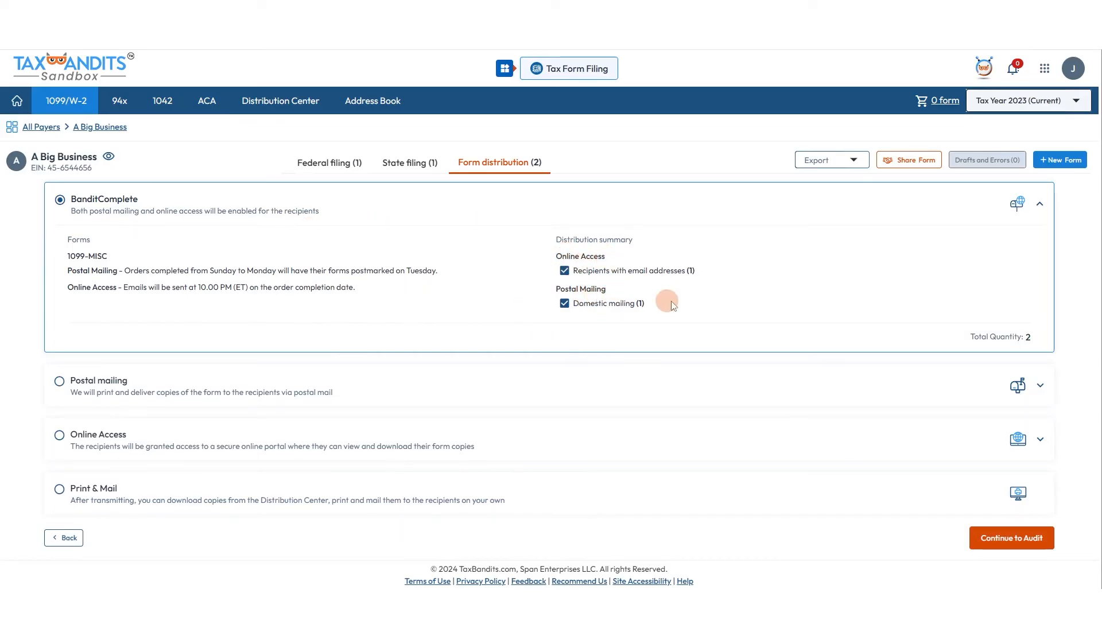
pyautogui.click(59, 381)
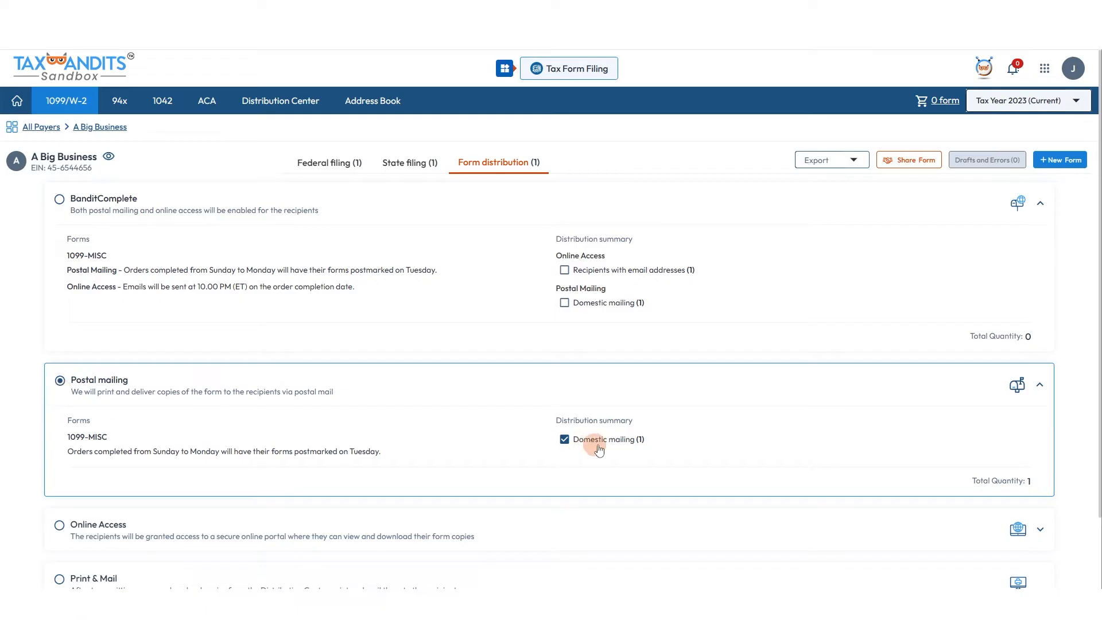
pyautogui.scroll(-2, 511, 381)
pyautogui.click(533, 439)
pyautogui.scroll(-3, 739, 281)
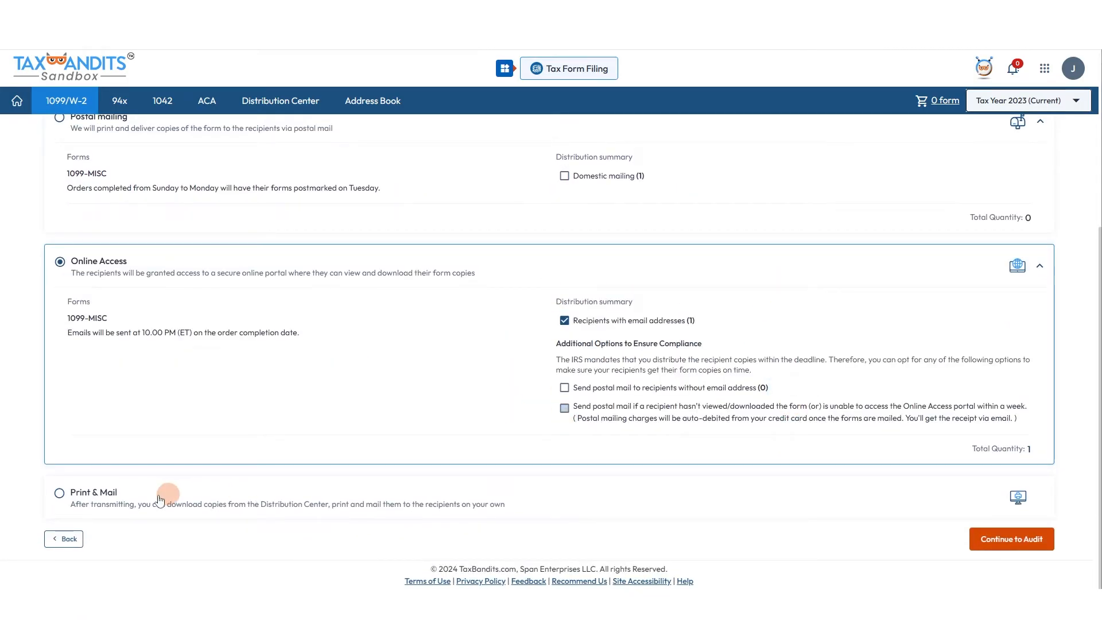
pyautogui.click(60, 492)
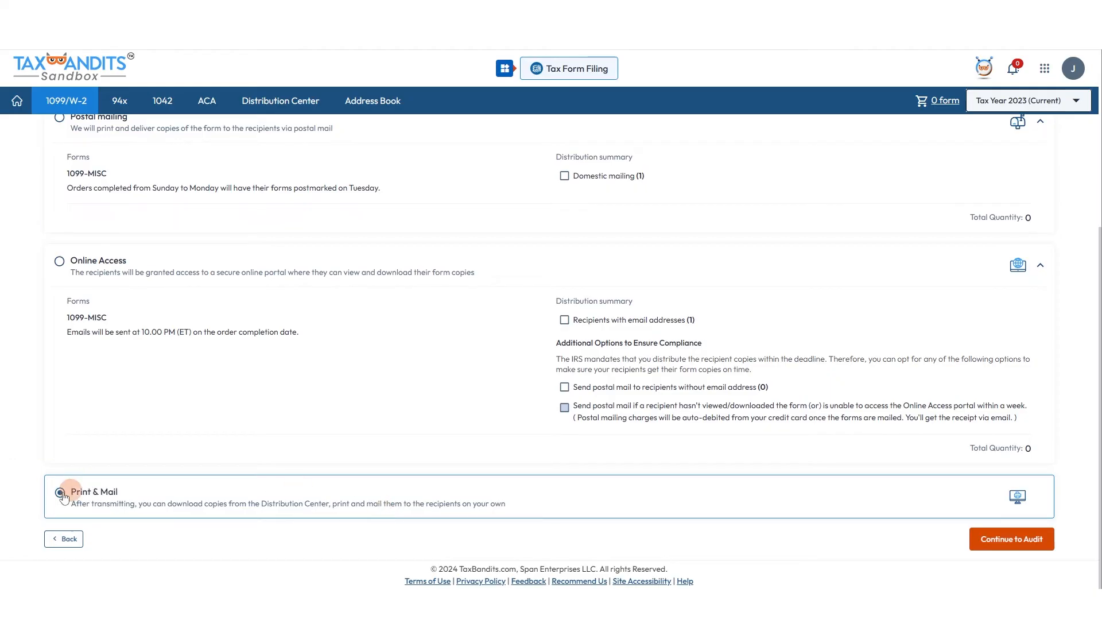
pyautogui.scroll(5, 172, 491)
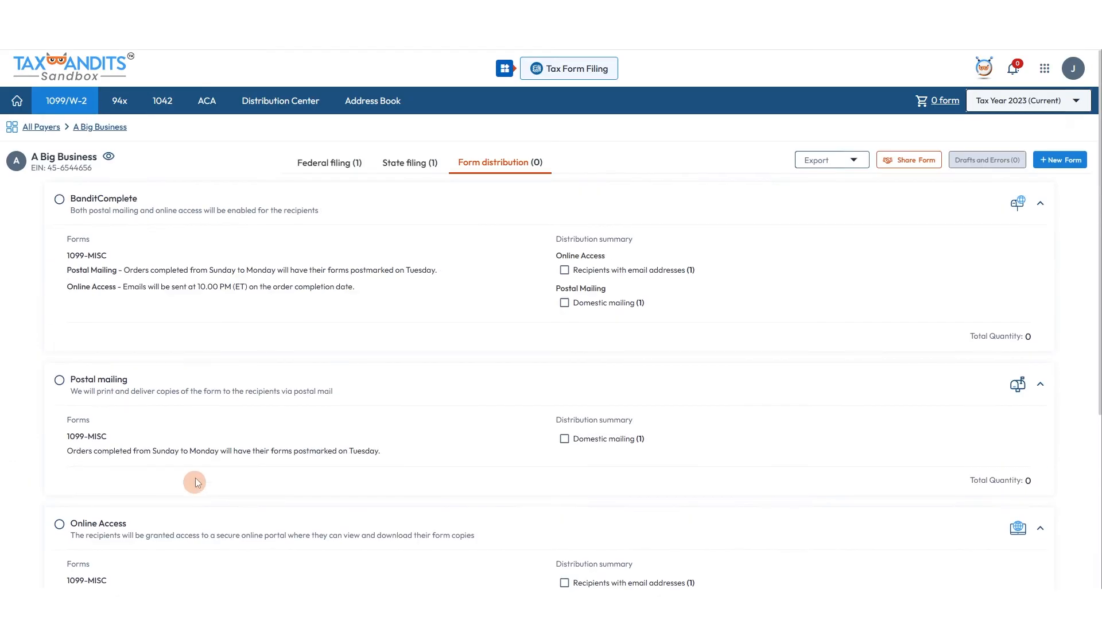
pyautogui.click(70, 217)
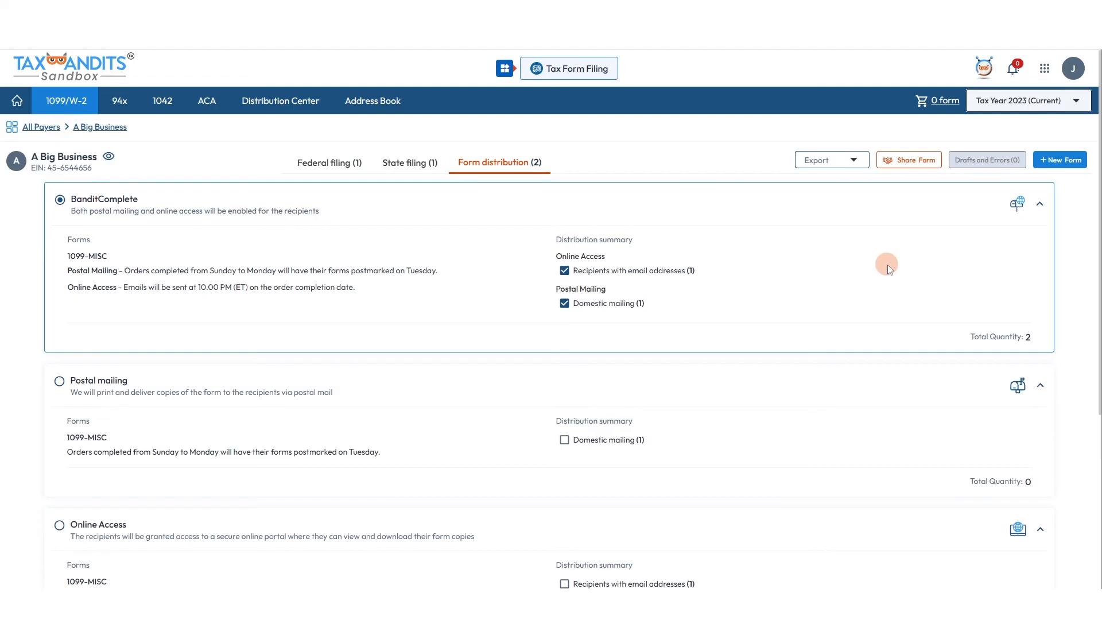
pyautogui.scroll(-5, 804, 379)
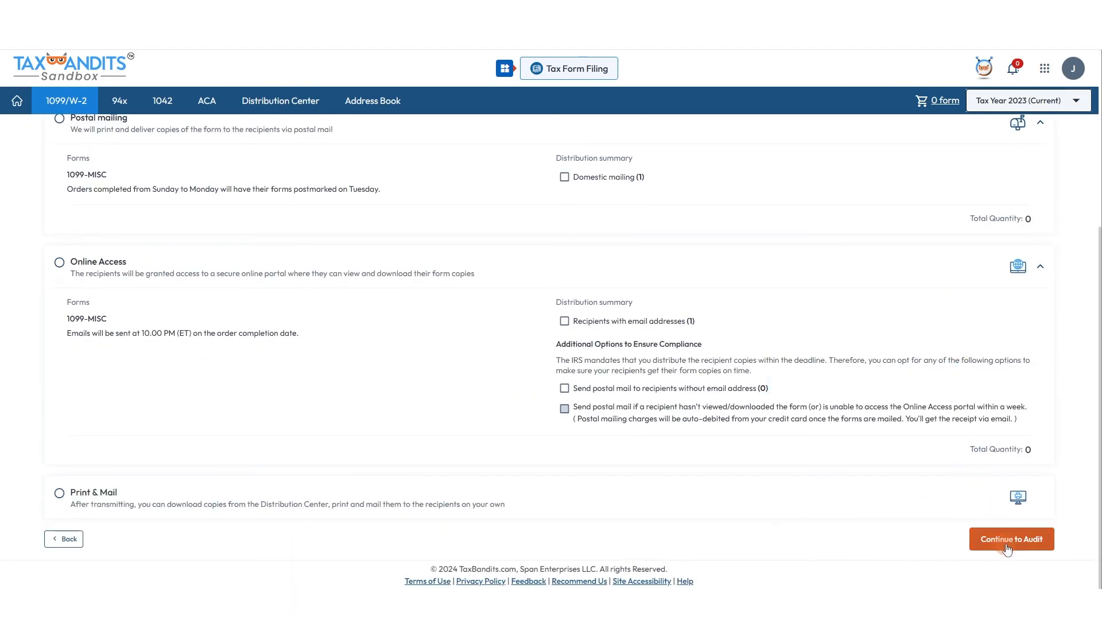
pyautogui.click(1007, 549)
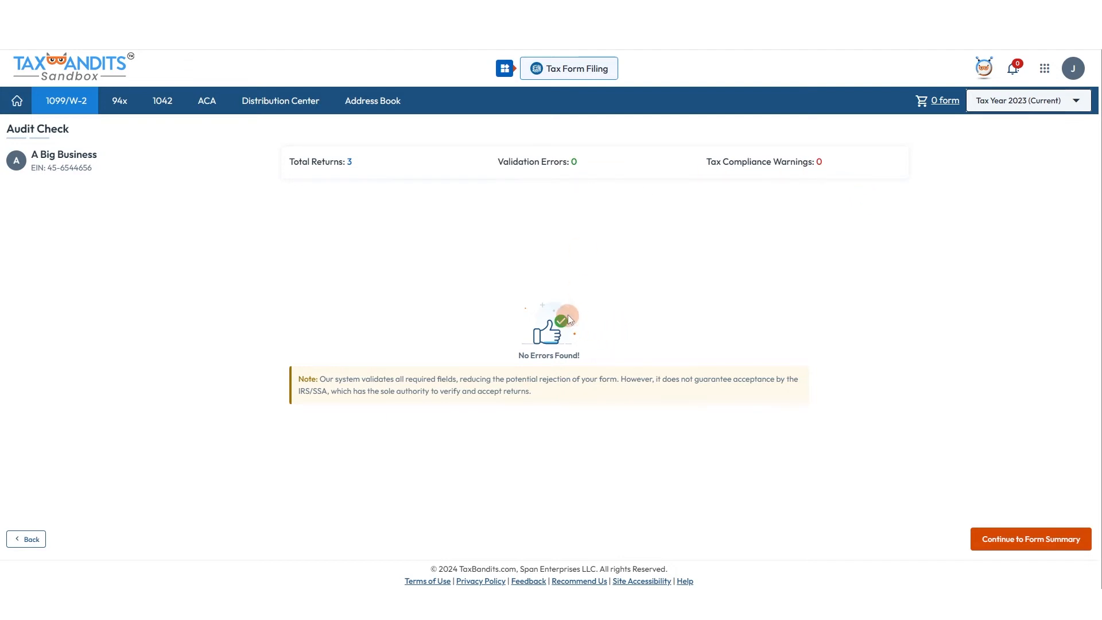
# Continue past the error-free audit to the Form Summary, leaving the filing date unscheduled
pyautogui.click(992, 549)
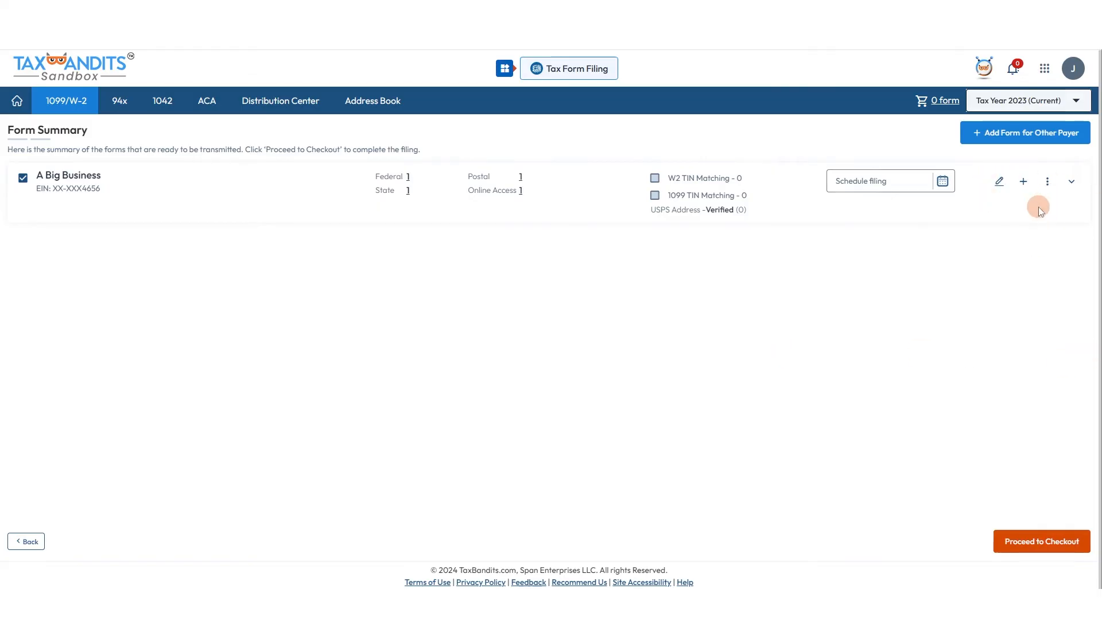
pyautogui.click(846, 181)
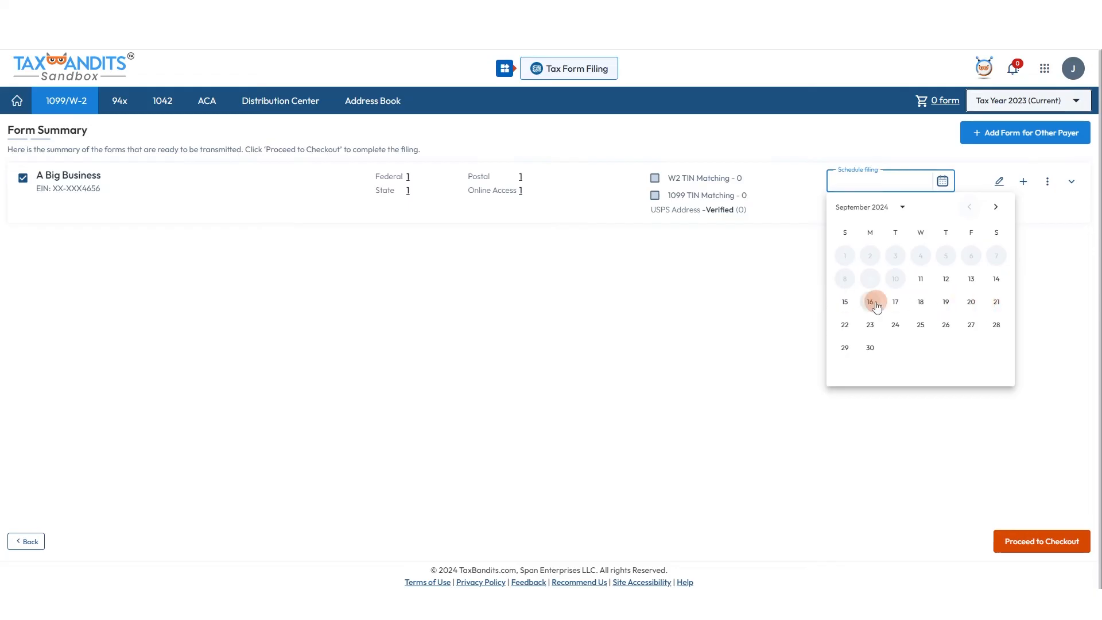
pyautogui.click(1018, 304)
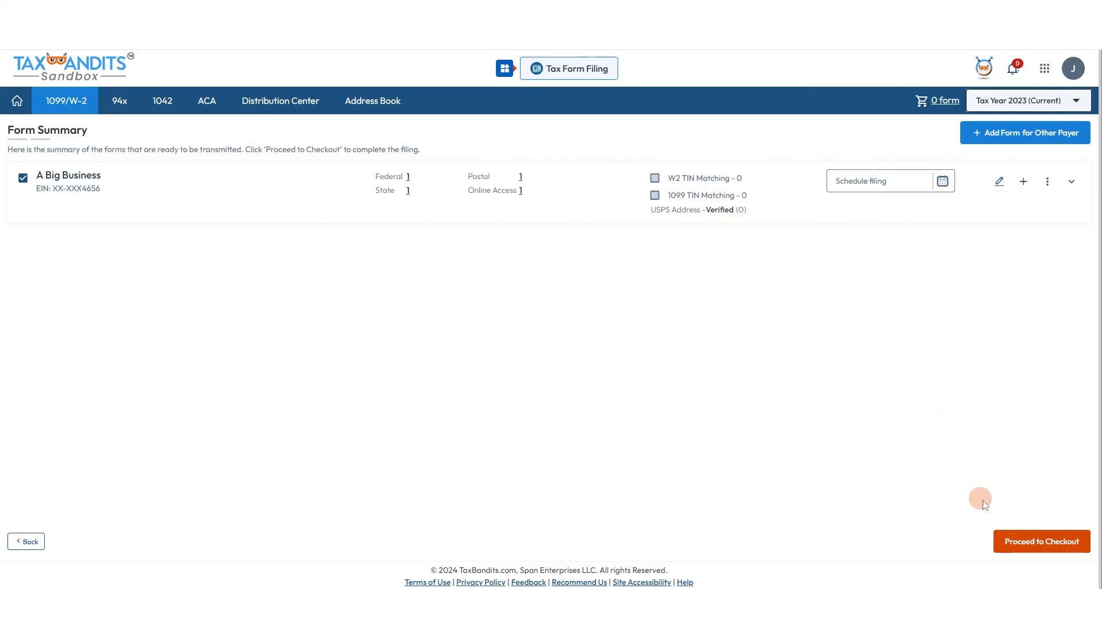
# Check out and pay the $5.45 order with the saved card to transmit the filings
pyautogui.click(1015, 539)
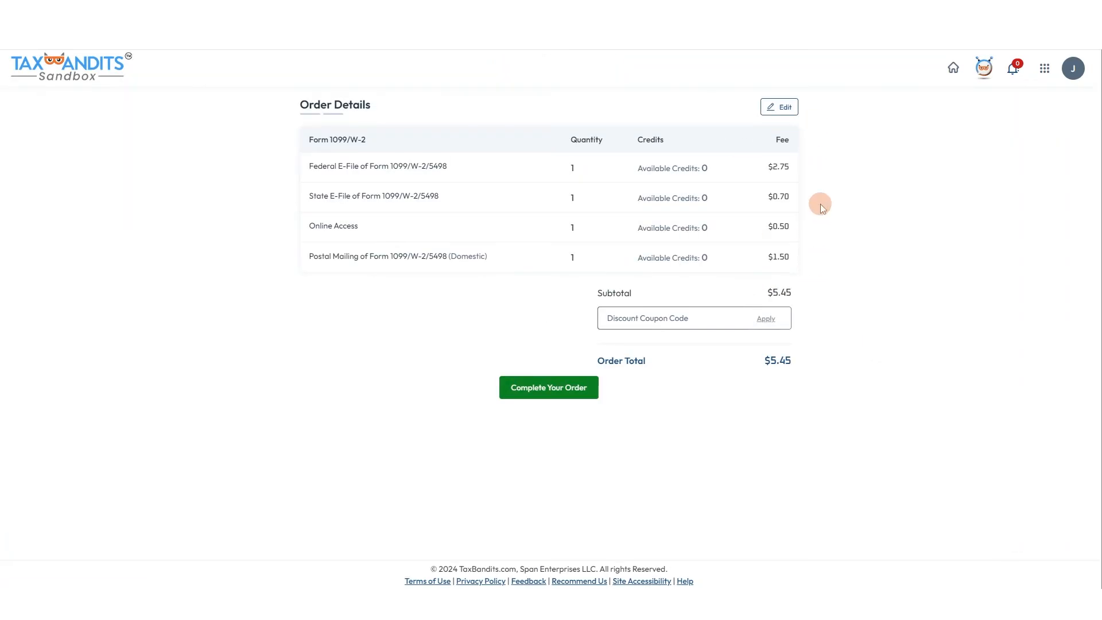
pyautogui.click(553, 395)
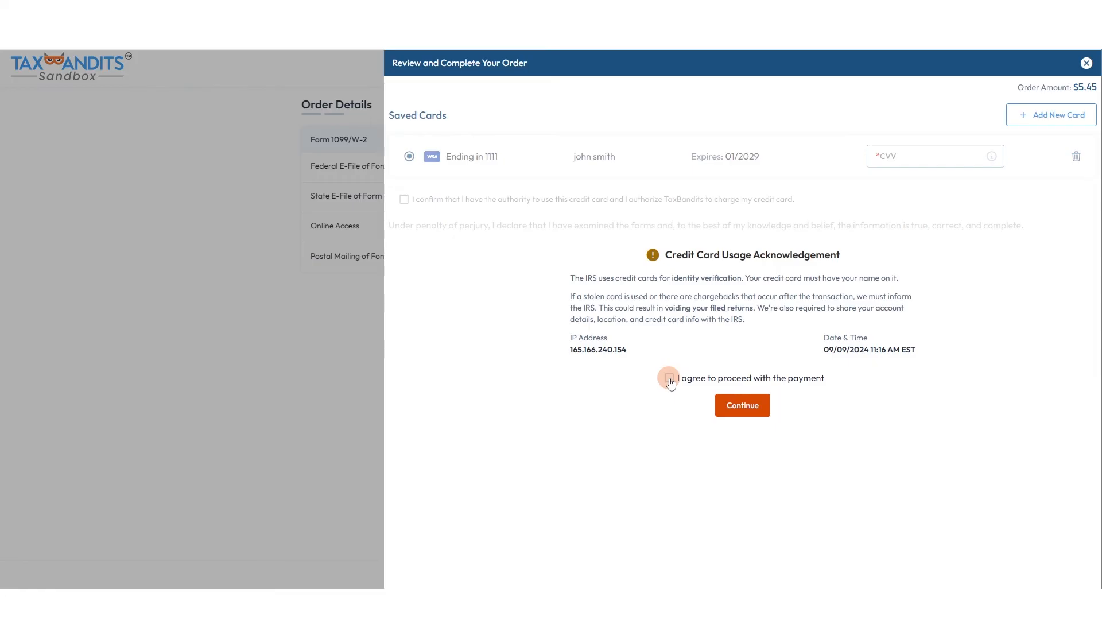
pyautogui.click(669, 378)
pyautogui.click(743, 409)
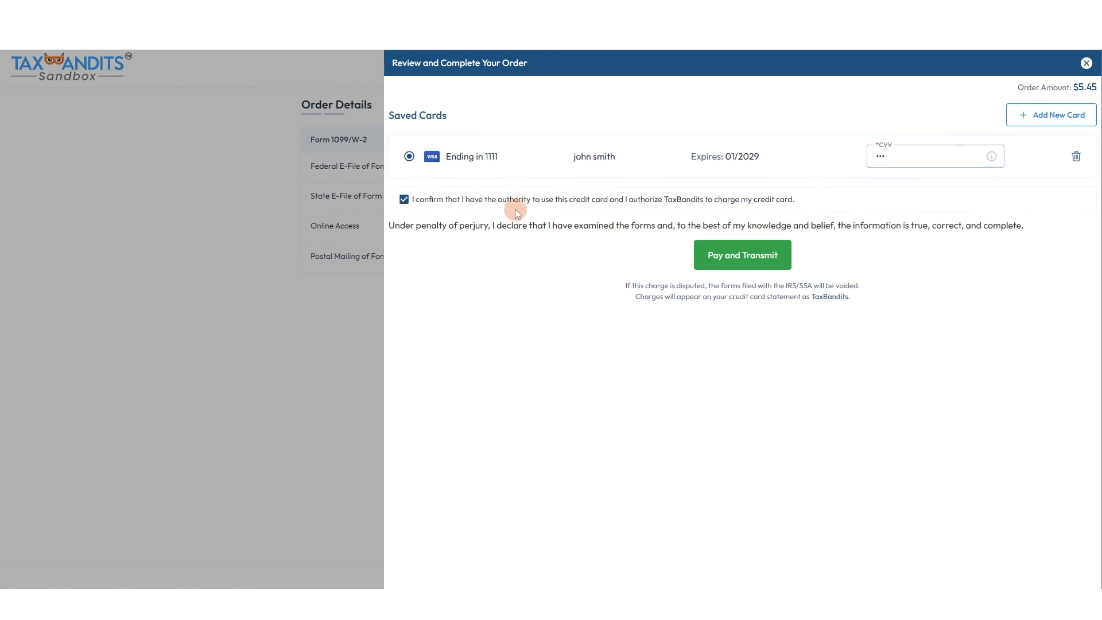
pyautogui.click(739, 263)
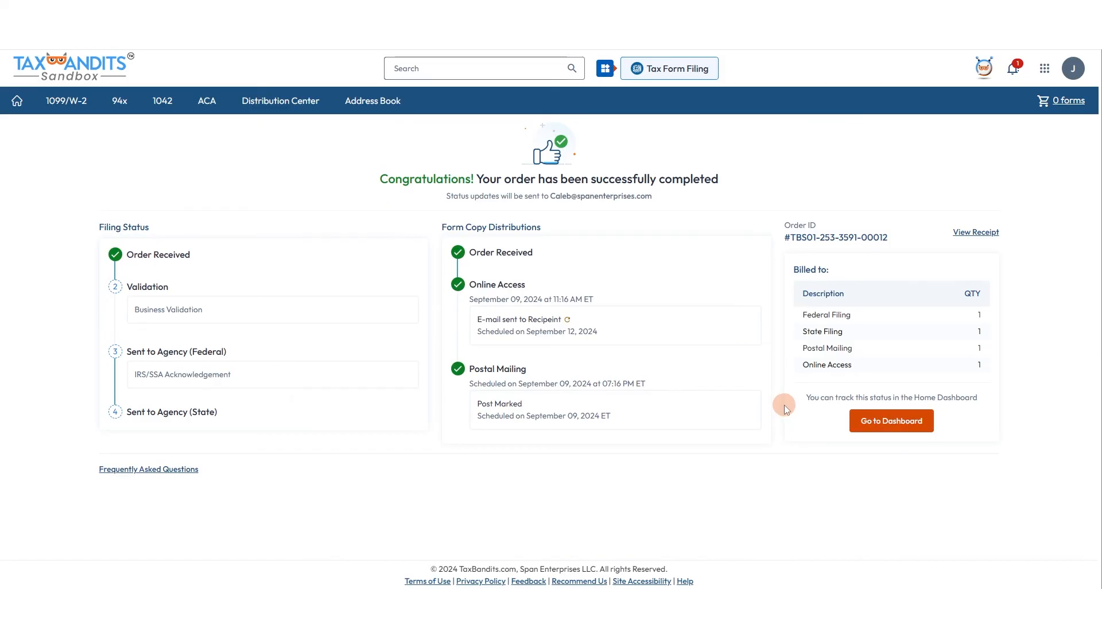
# Return to the Dashboard and view A Big Business's submitted 1099-MISC filing status
pyautogui.click(876, 421)
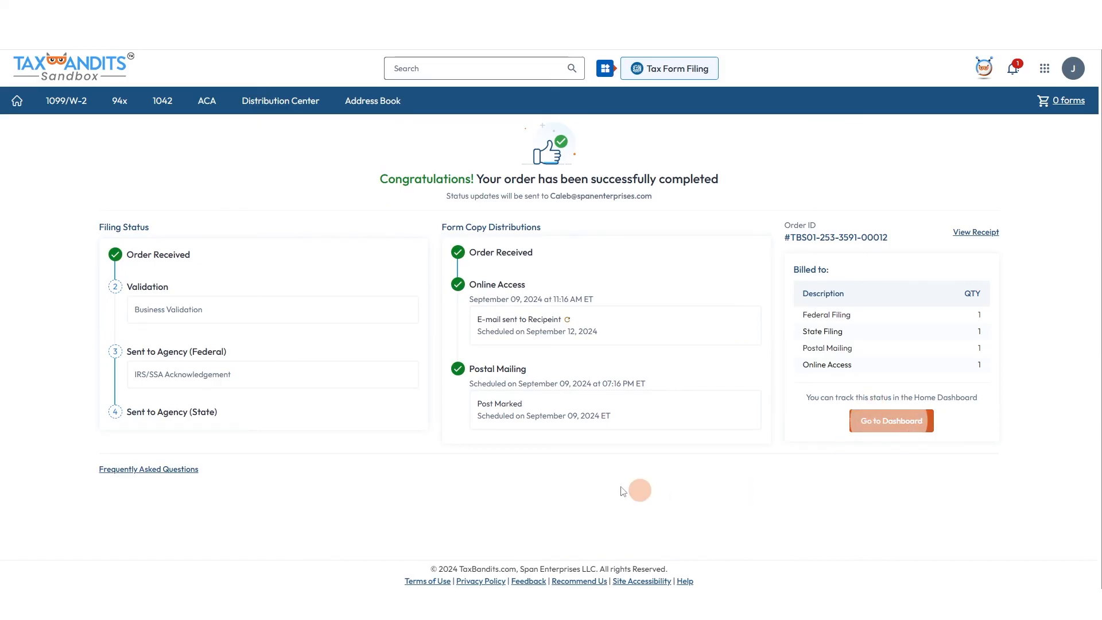
pyautogui.click(130, 131)
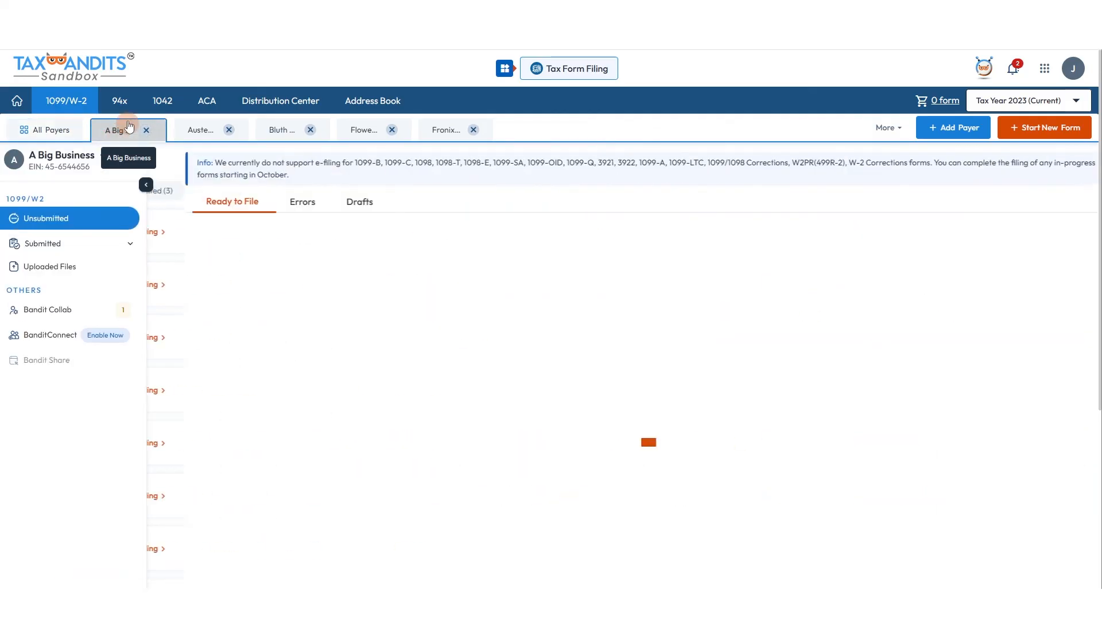
pyautogui.click(53, 243)
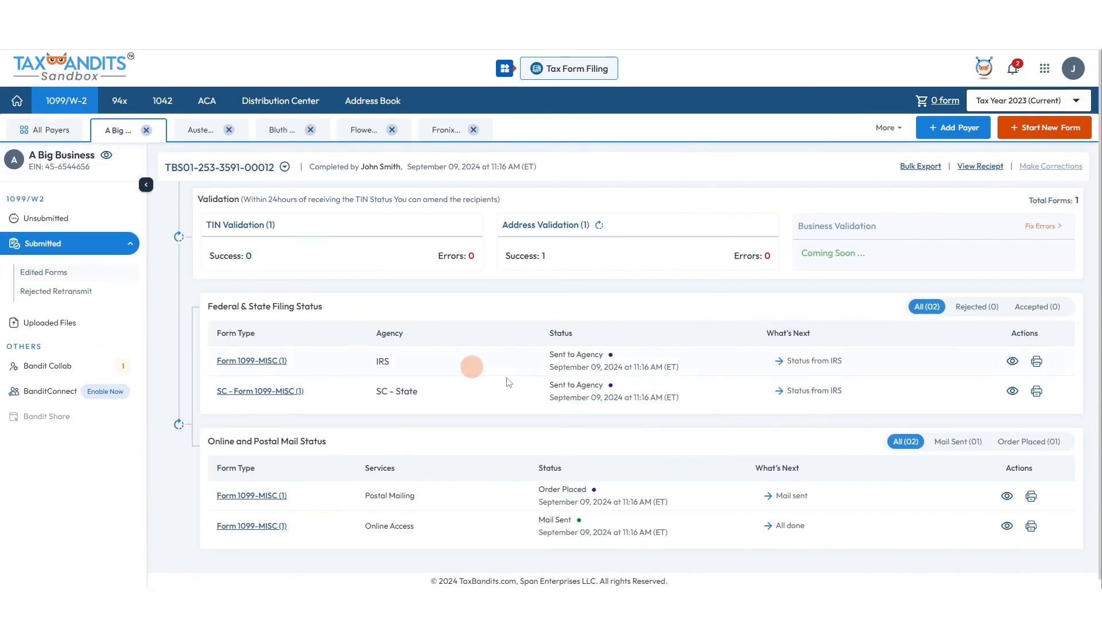